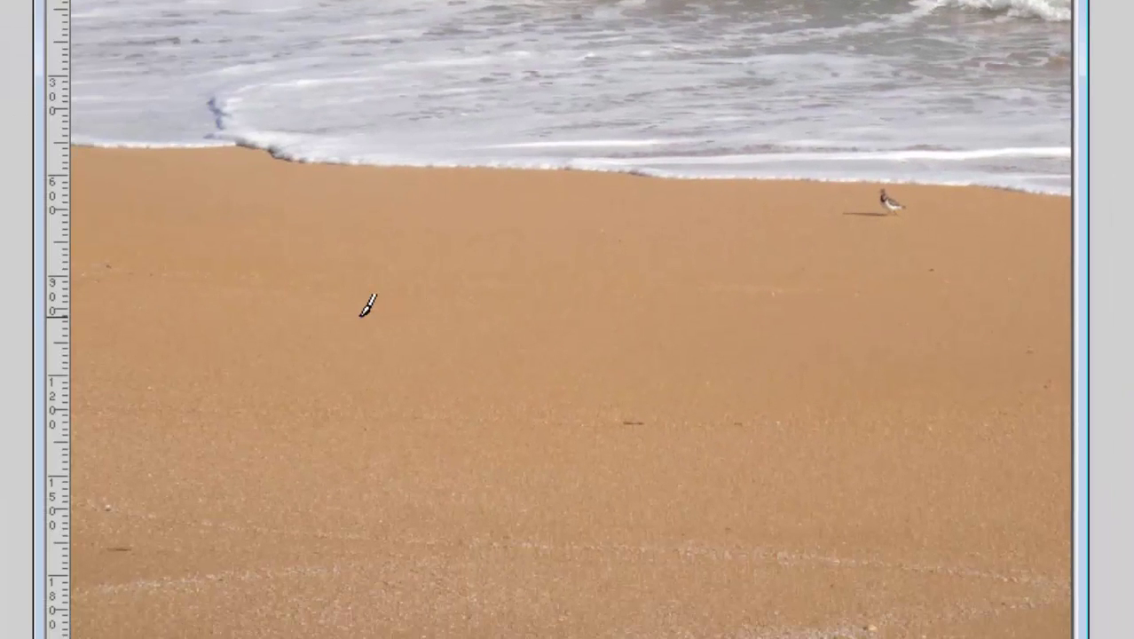
Step: Paint a first black 2015 on the sand and run the sand-writing script
mouse_move(352, 307)
left_mouse_down()
mouse_move(342, 424)
mouse_move(451, 408)
left_mouse_up()
mouse_move(484, 324)
left_mouse_down()
mouse_move(581, 341)
mouse_move(479, 333)
left_mouse_up()
left_click_drag(622, 292, 634, 410)
mouse_move(765, 289)
left_mouse_down()
mouse_move(684, 322)
mouse_move(714, 404)
left_mouse_up()
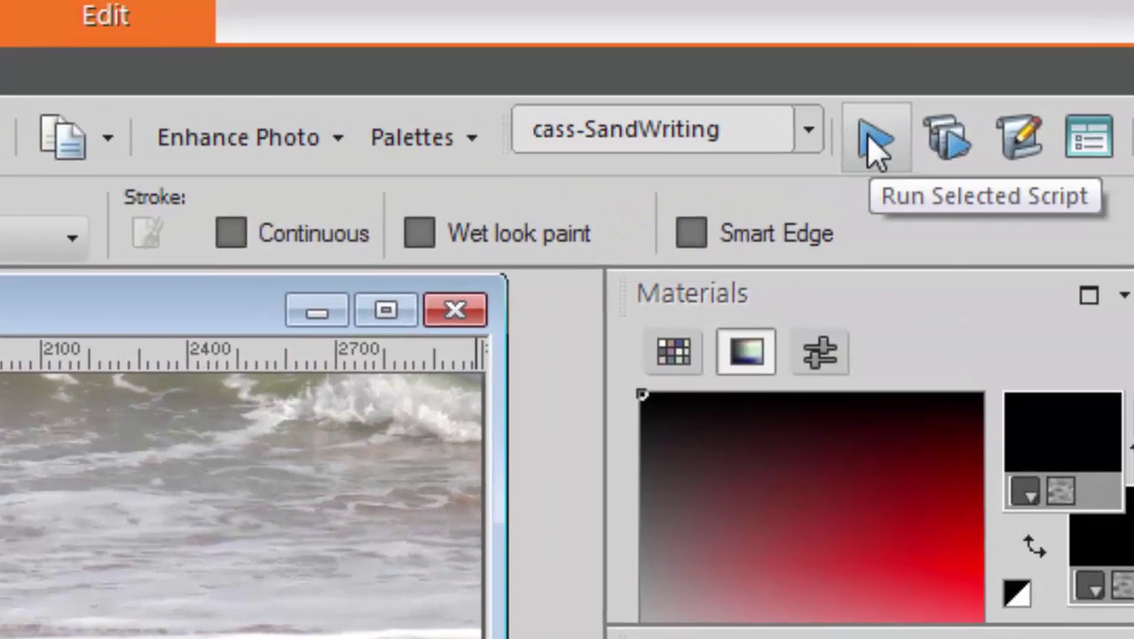
left_click(870, 139)
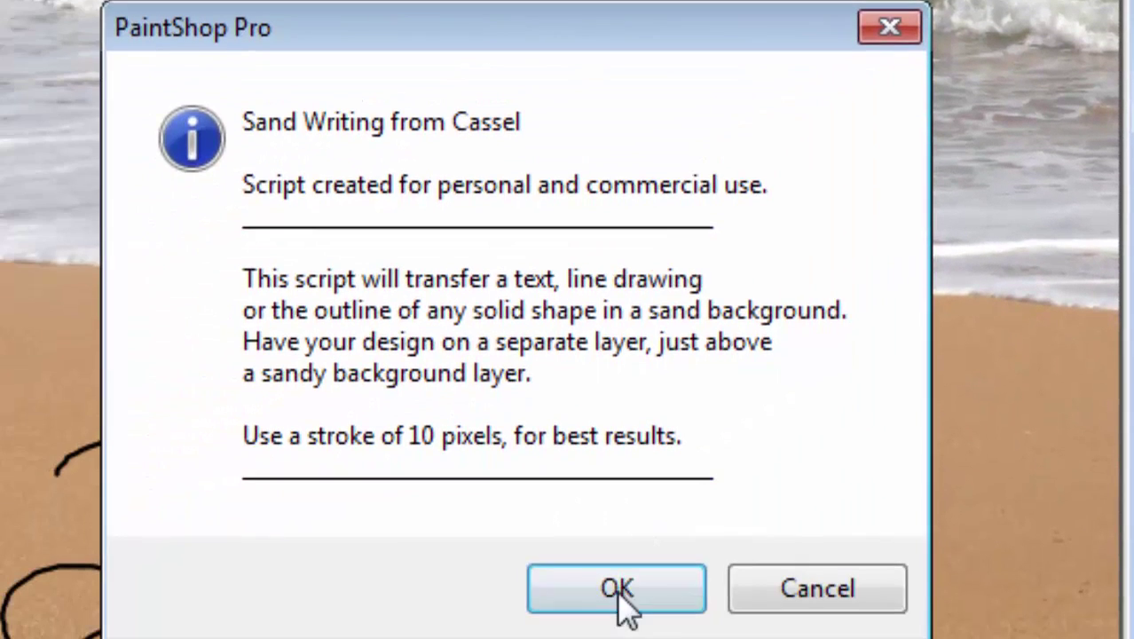
left_click(617, 590)
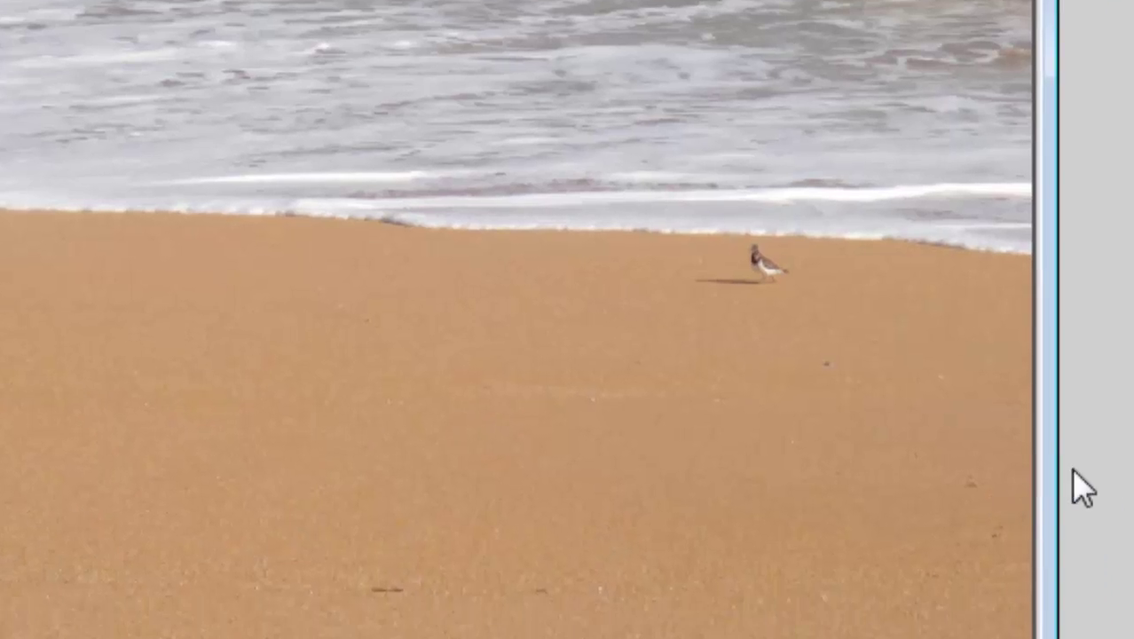
Step: Add a new raster layer, Raster 1, and hand-draw a black 2015 on it
left_click(688, 586)
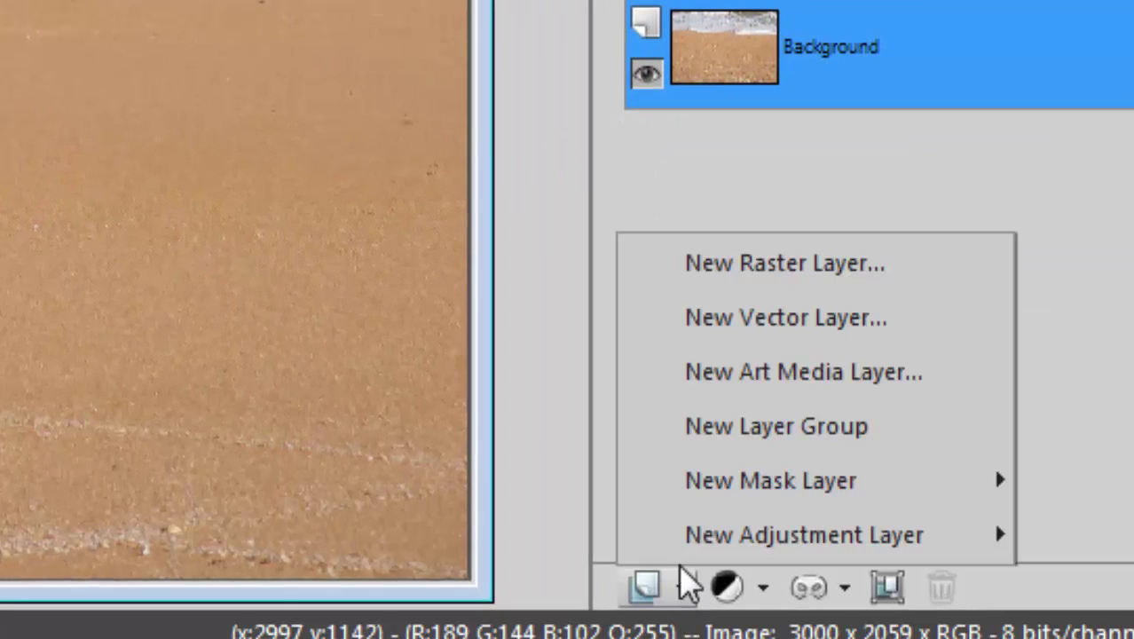
left_click(742, 266)
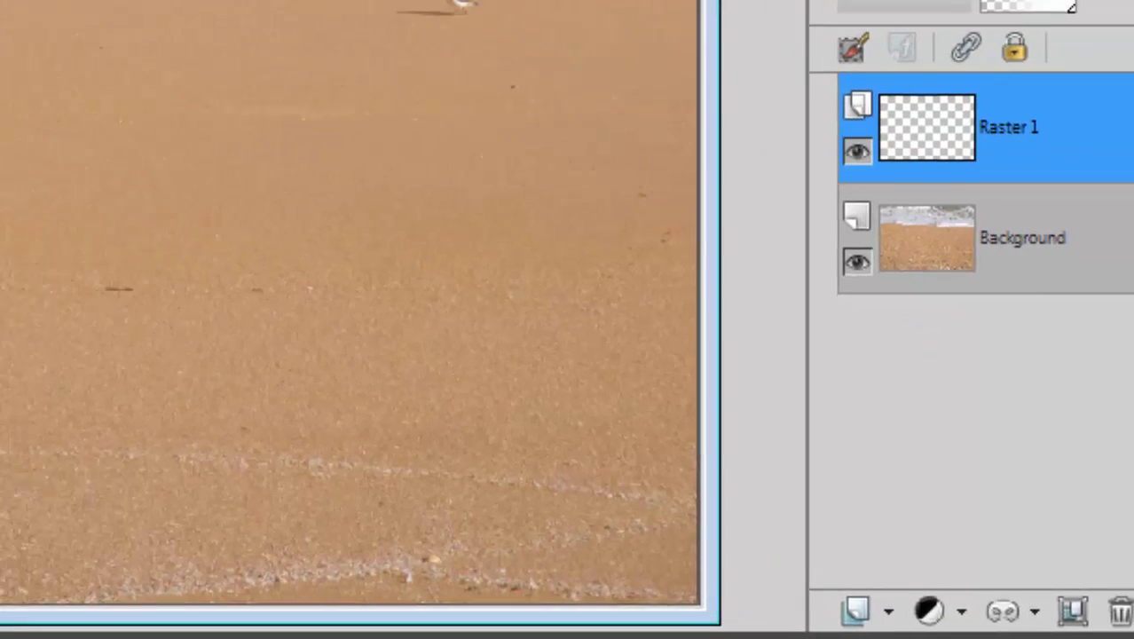
left_click_drag(368, 290, 448, 410)
mouse_move(525, 307)
left_mouse_down()
mouse_move(568, 398)
mouse_move(544, 284)
mouse_move(527, 303)
left_mouse_up()
left_click_drag(735, 278, 733, 422)
mouse_move(884, 266)
left_mouse_down()
mouse_move(886, 311)
mouse_move(797, 395)
left_mouse_up()
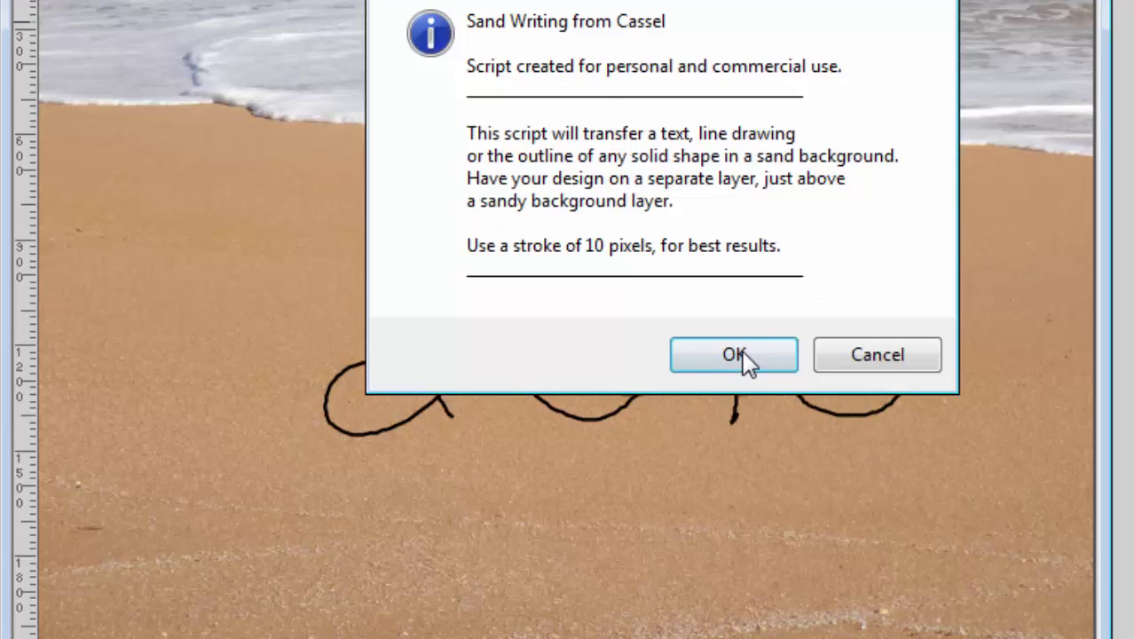
Step: Engrave the 2015 into the sand using Sand Writing with value 1 (Lines)
left_click(742, 360)
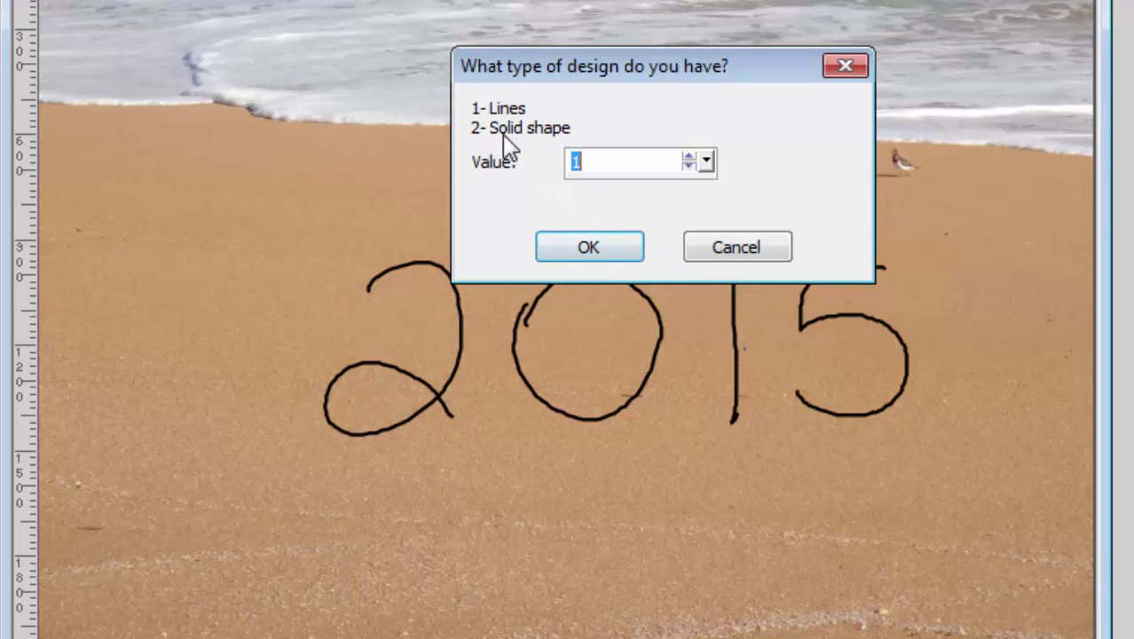
left_click(590, 249)
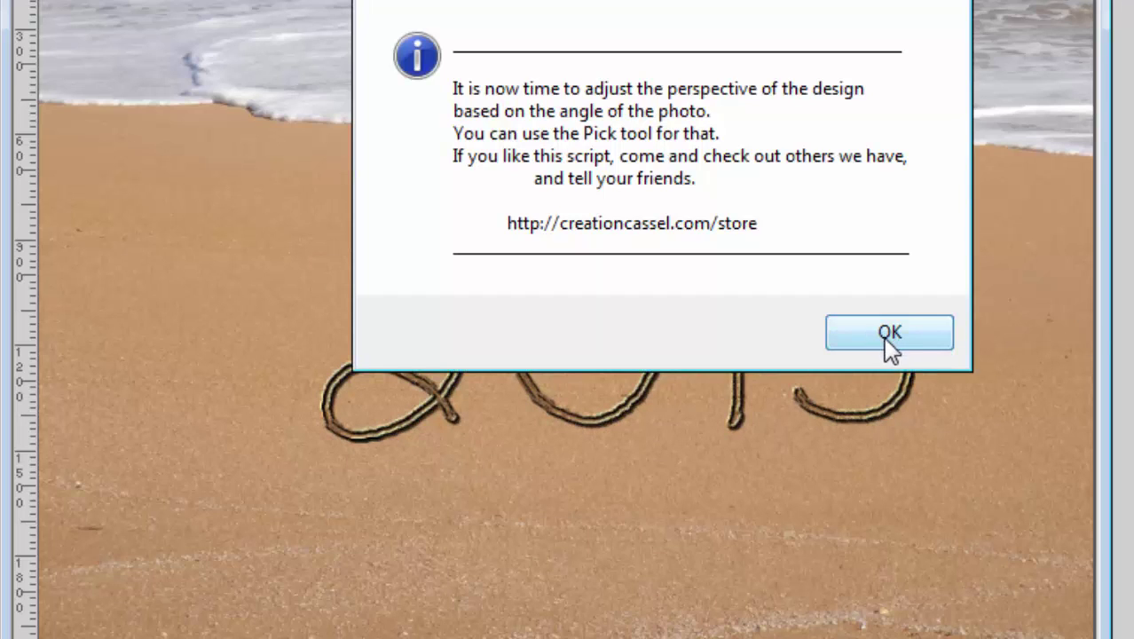
left_click(885, 337)
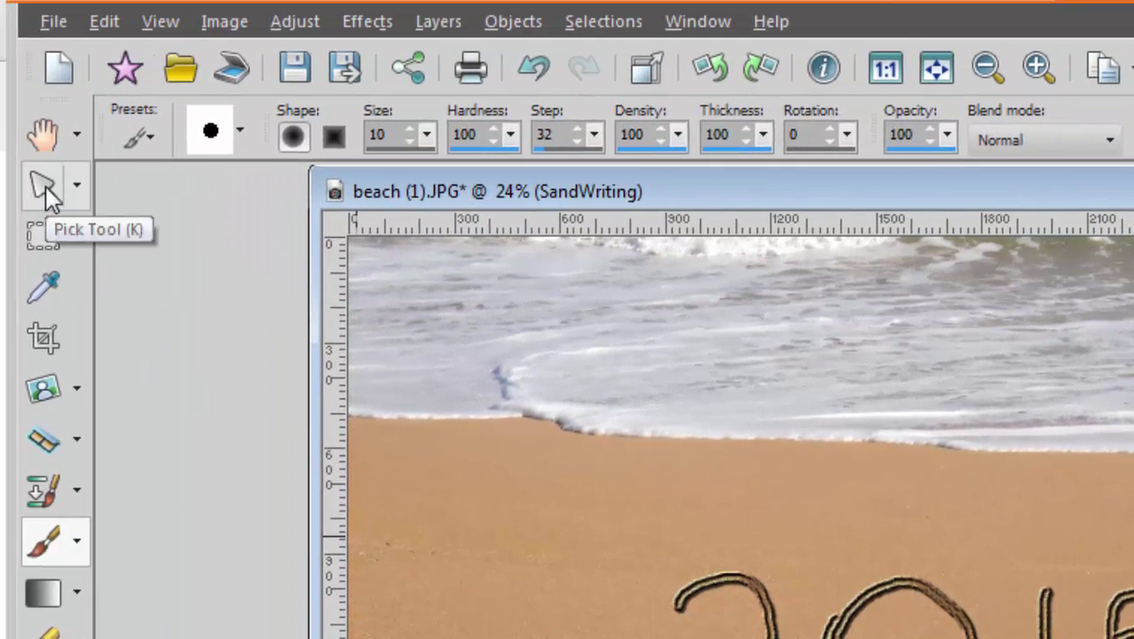
Step: Put the carved 2015 under the Pick tool in Perspective mode
left_click(47, 188)
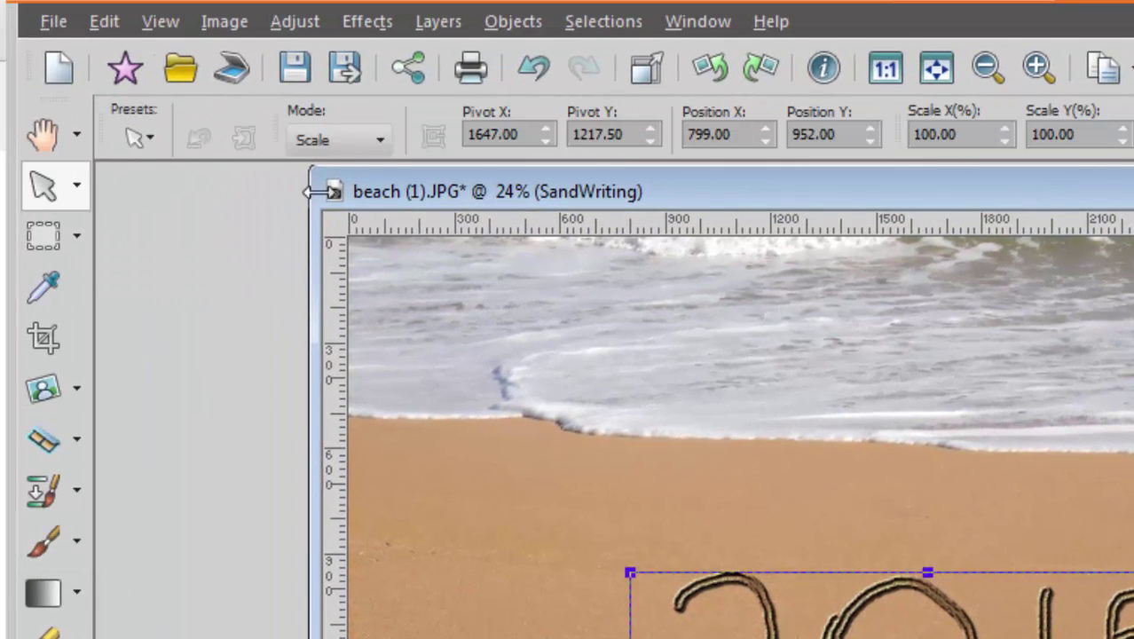
left_click(380, 143)
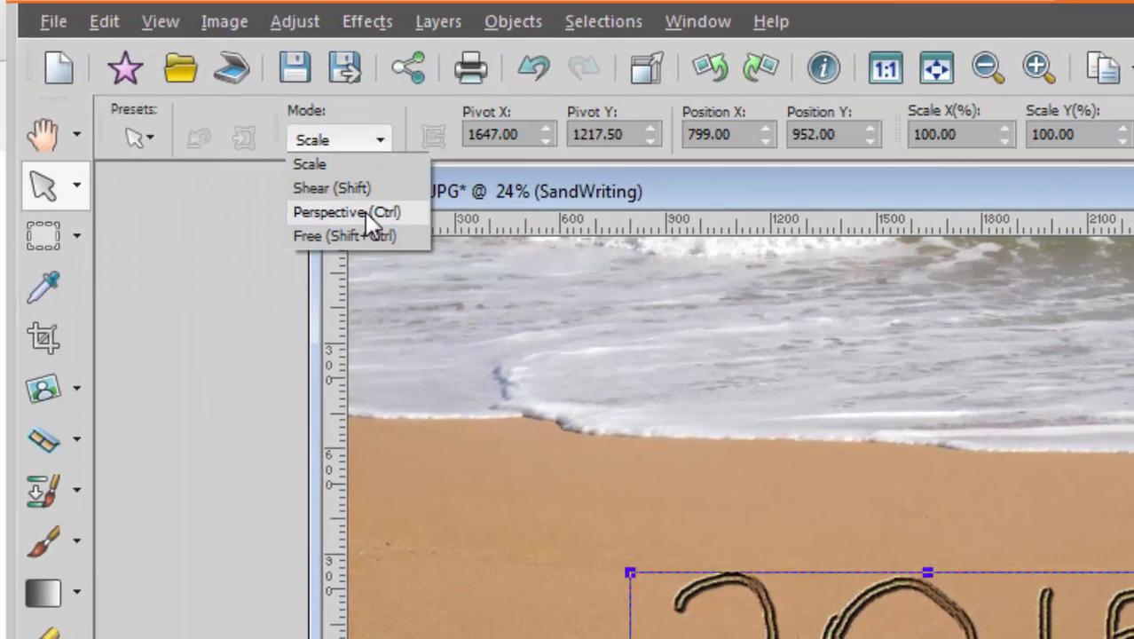
left_click(368, 211)
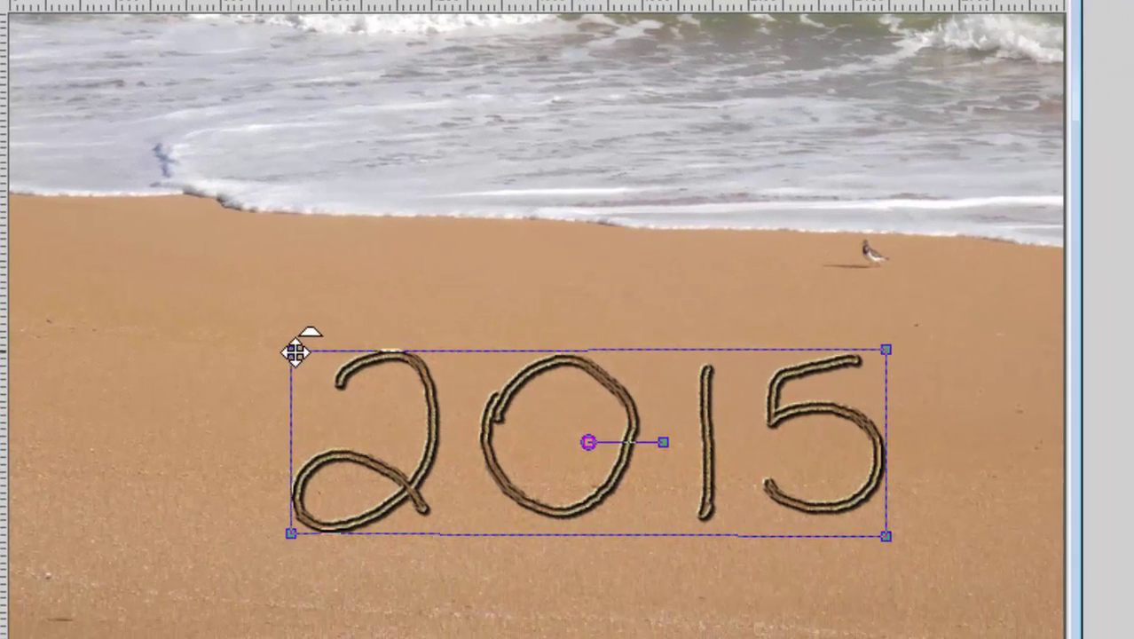
Step: Narrow the 2015's top, lower its top edge, and move it higher on the sand
left_click_drag(293, 349, 393, 350)
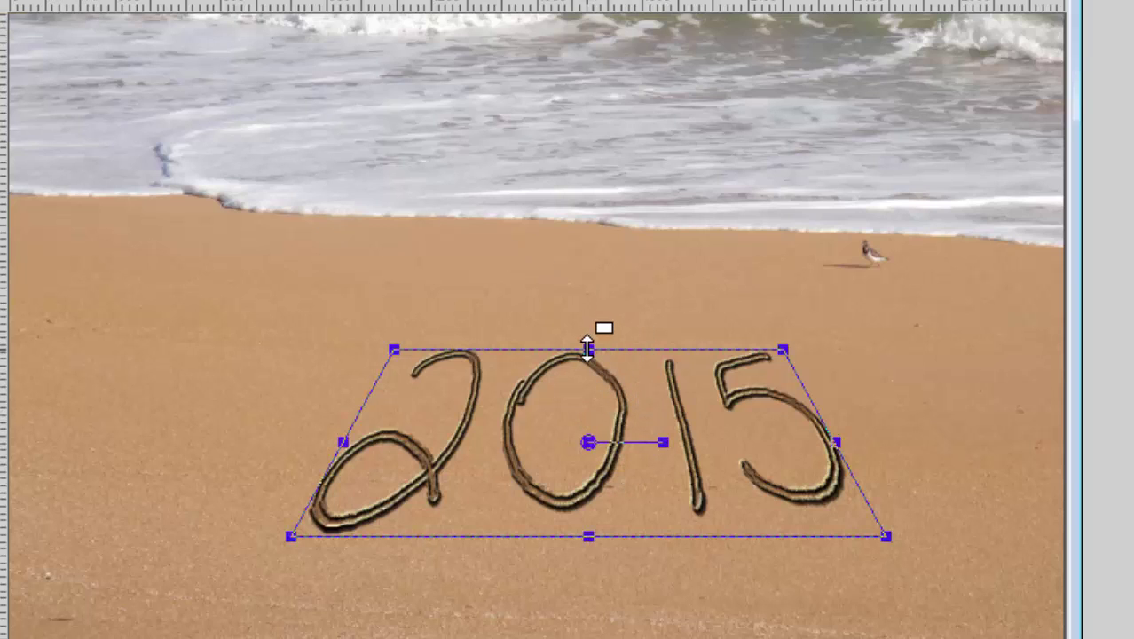
left_click_drag(588, 348, 592, 385)
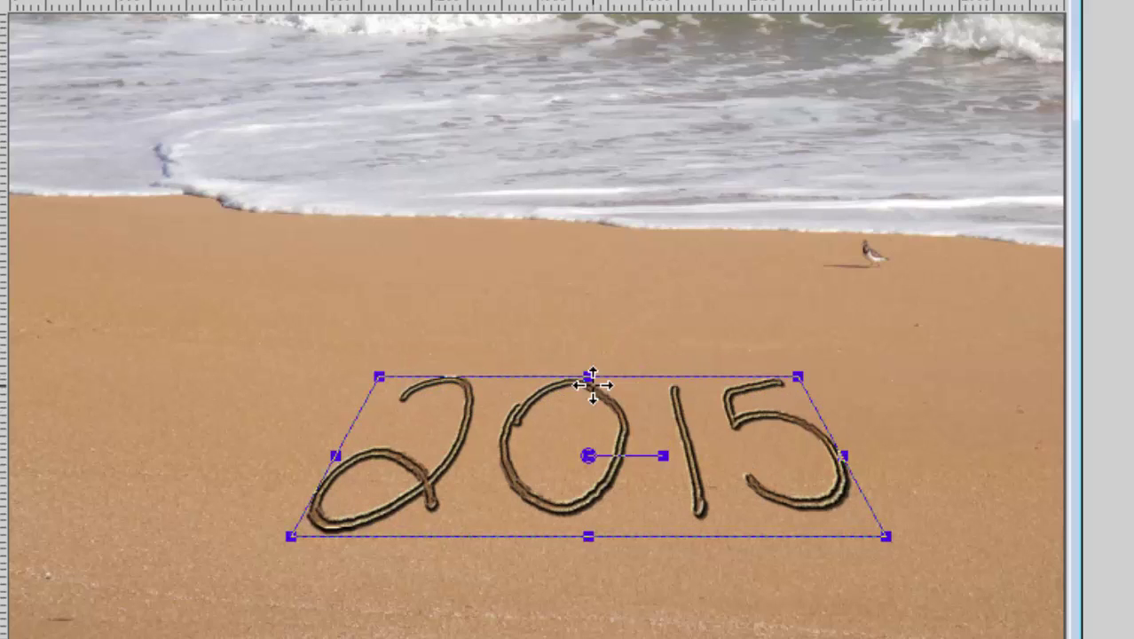
left_click_drag(588, 455, 584, 413)
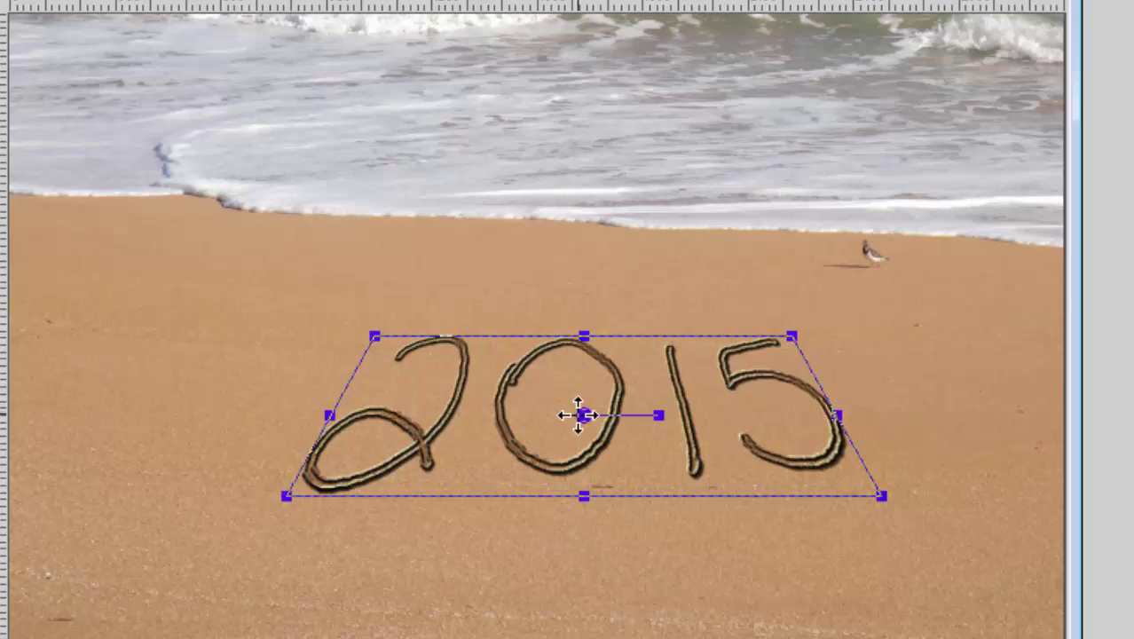
mouse_move(584, 414)
left_mouse_down()
mouse_move(712, 425)
mouse_move(442, 410)
mouse_move(520, 158)
mouse_move(514, 191)
mouse_move(552, 421)
left_mouse_up()
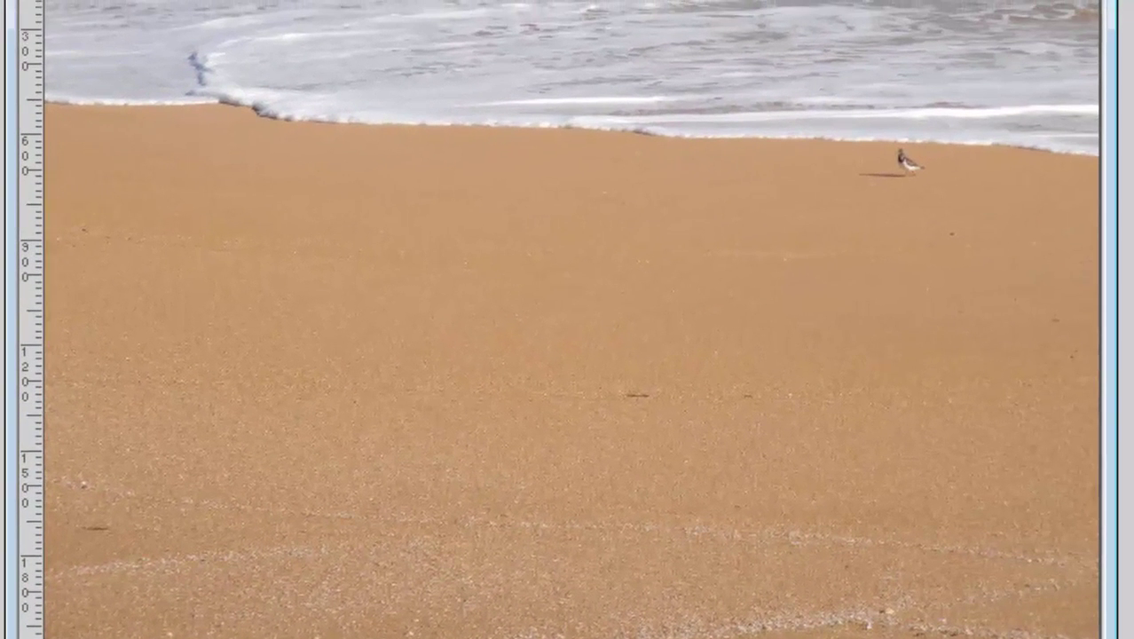
Step: Drag out a solid black five-pointed star on the sand
mouse_move(337, 192)
left_mouse_down()
mouse_move(672, 480)
mouse_move(636, 457)
left_mouse_up()
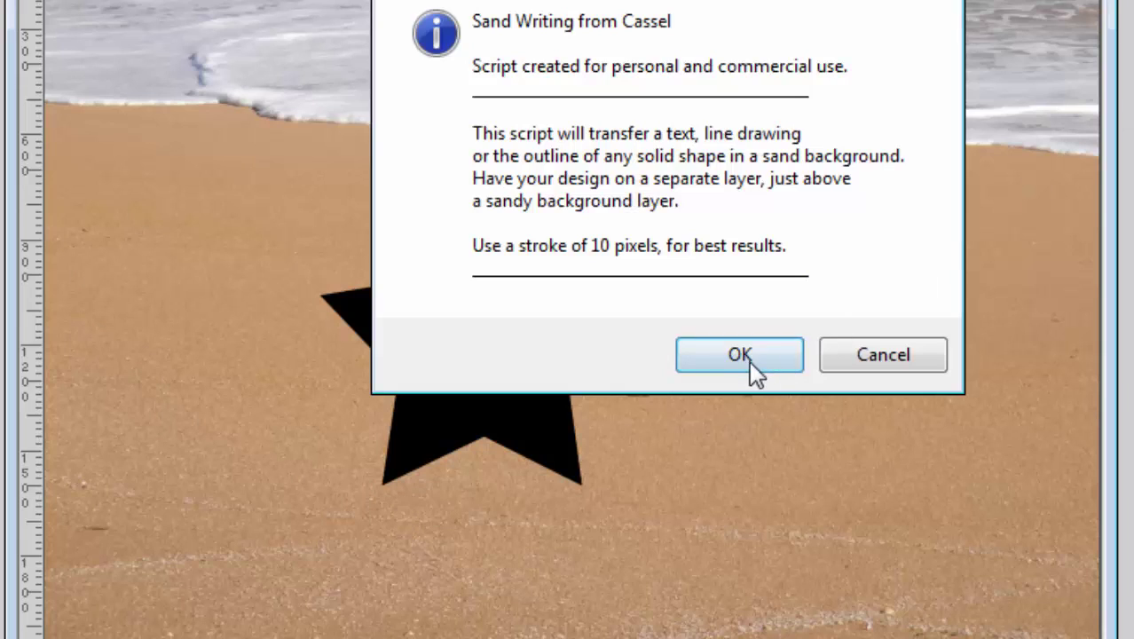
Step: Carve the star's outline into the sand using Sand Writing with value 2 (Solid shape)
left_click(749, 361)
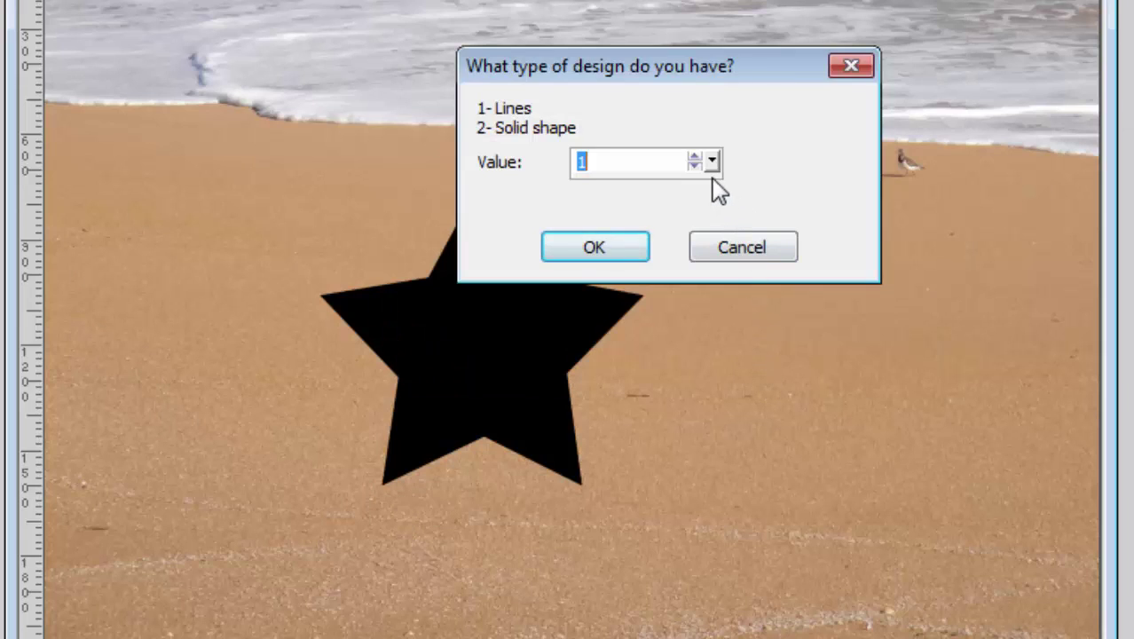
type("2")
left_click(628, 250)
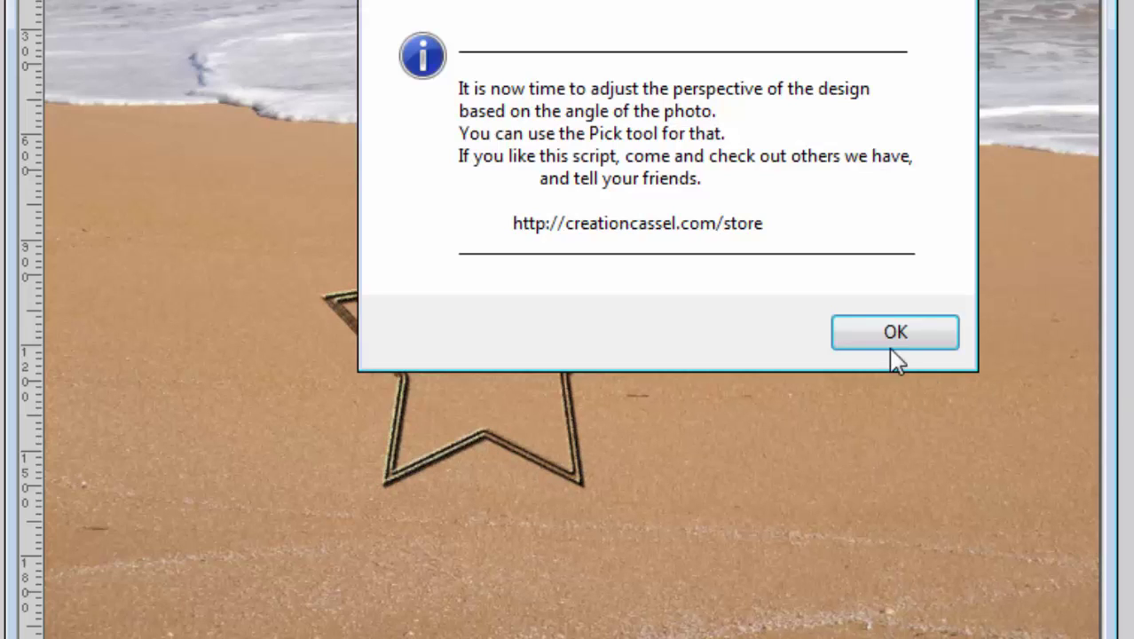
Step: Taper the carved star's top in perspective and shift it up and to the right
left_click(887, 337)
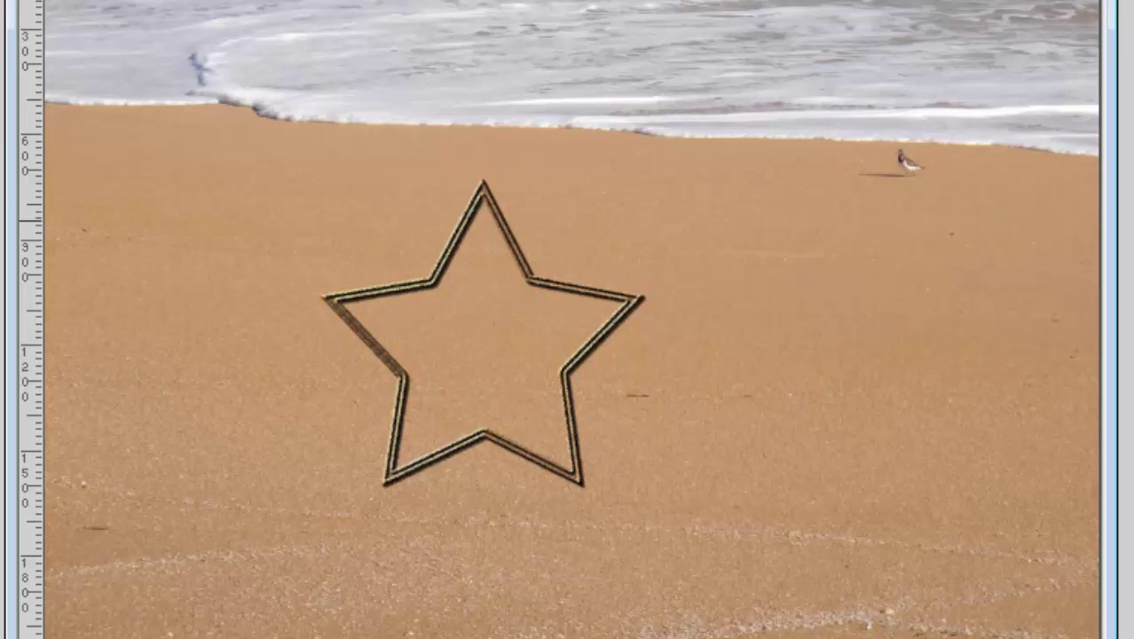
left_click(438, 191)
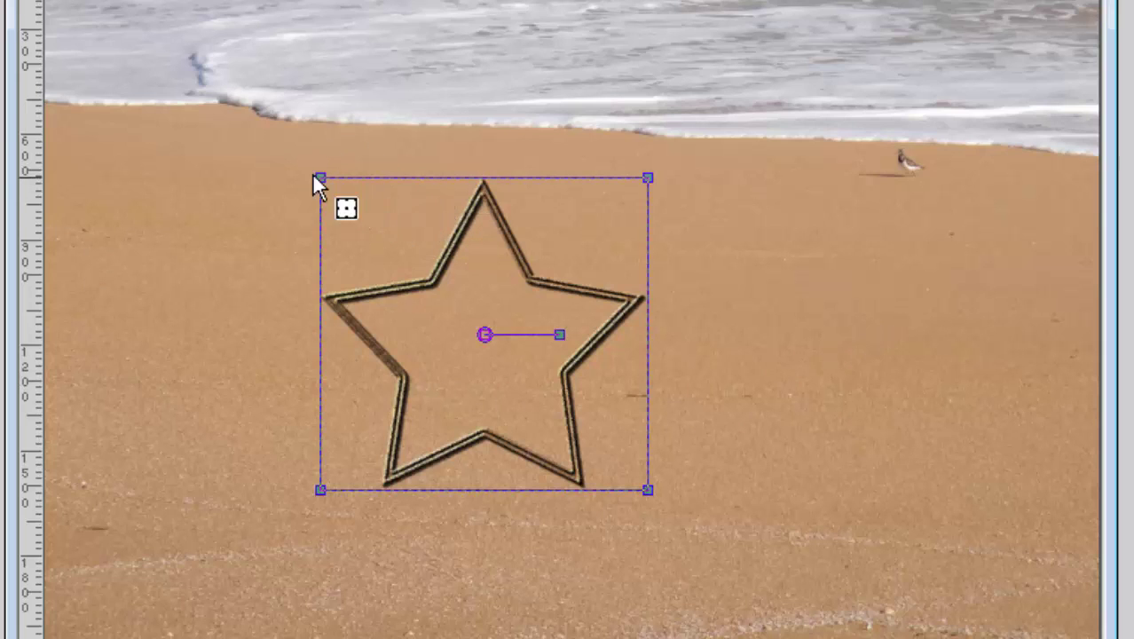
left_click_drag(320, 178, 379, 177)
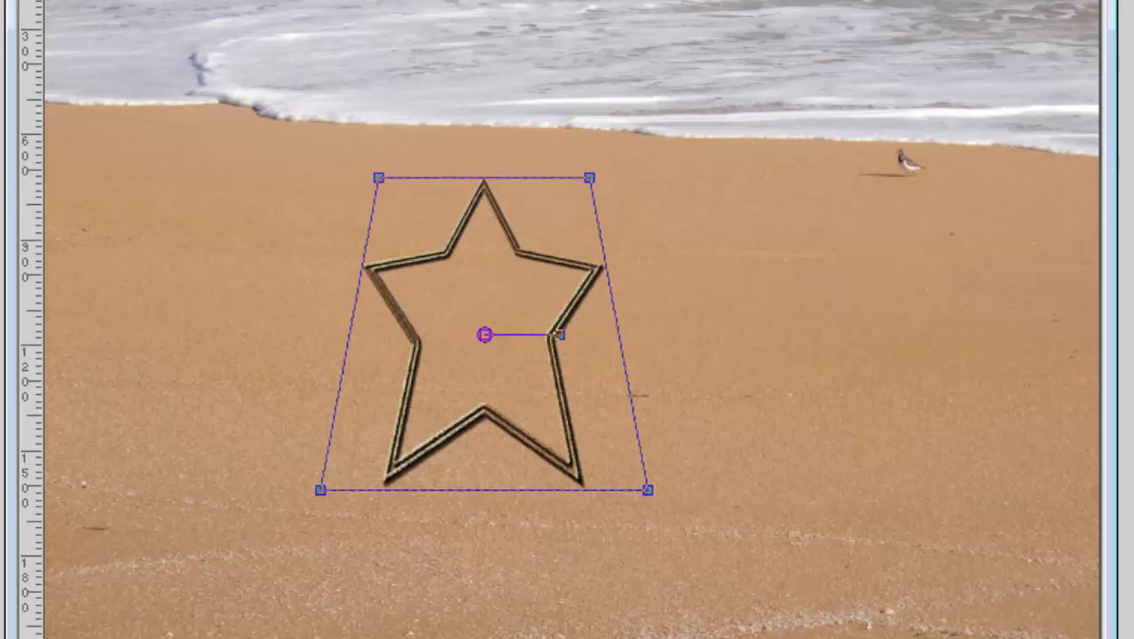
double_click(490, 188)
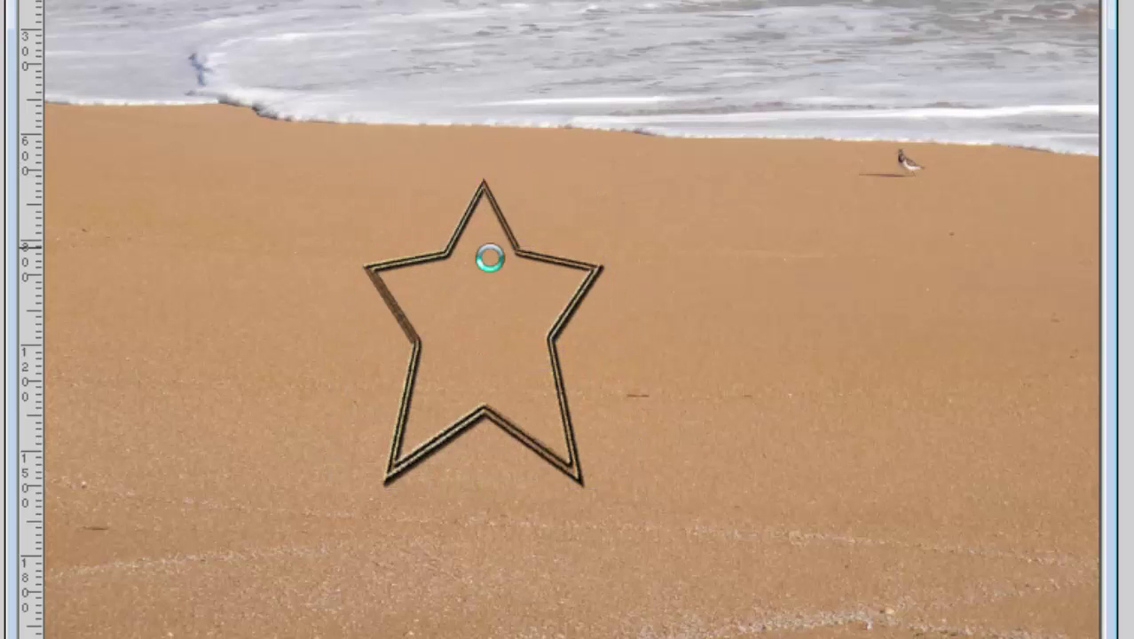
left_click_drag(484, 373, 591, 333)
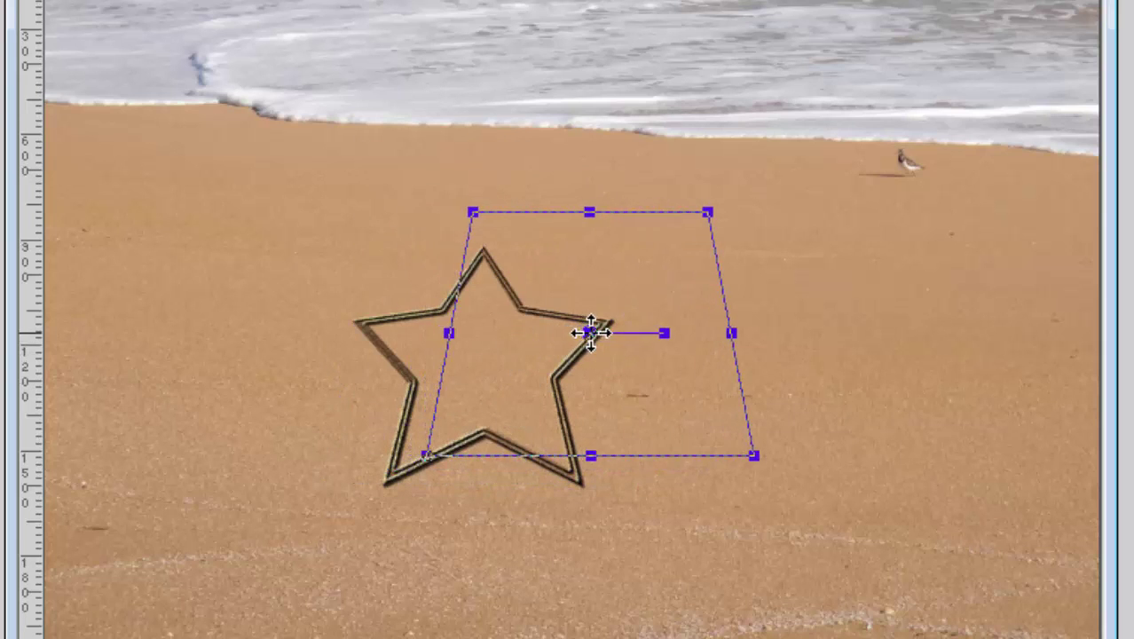